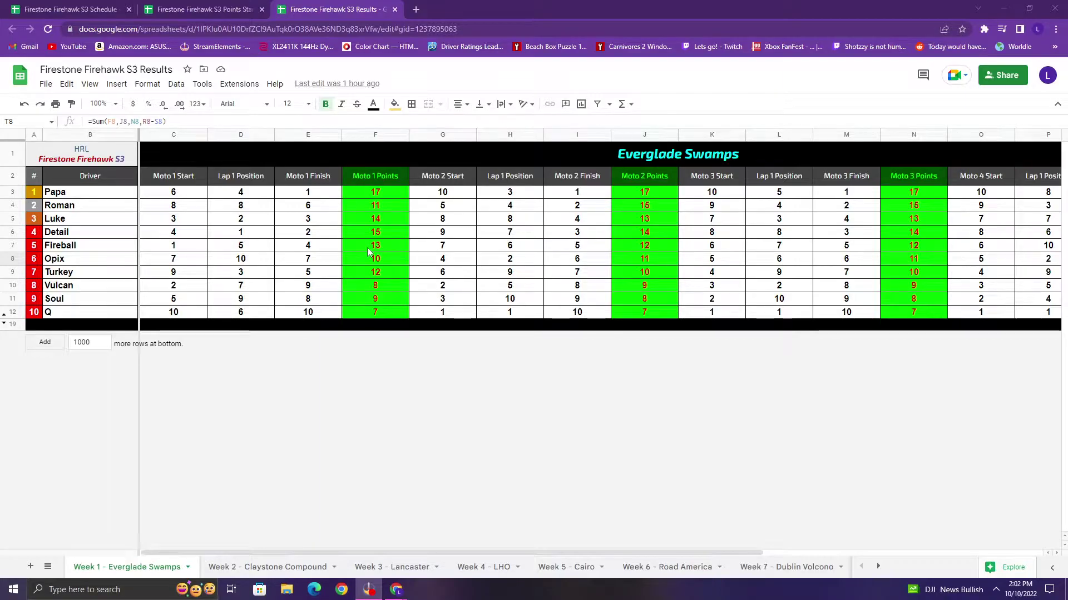
- Review the Week 1 Everglade Swamps results from the Moto 1 columns through to the overall points and position change
{"action": "left_click_drag", "start_coordinate": [689, 552], "coordinate": [796, 552]}
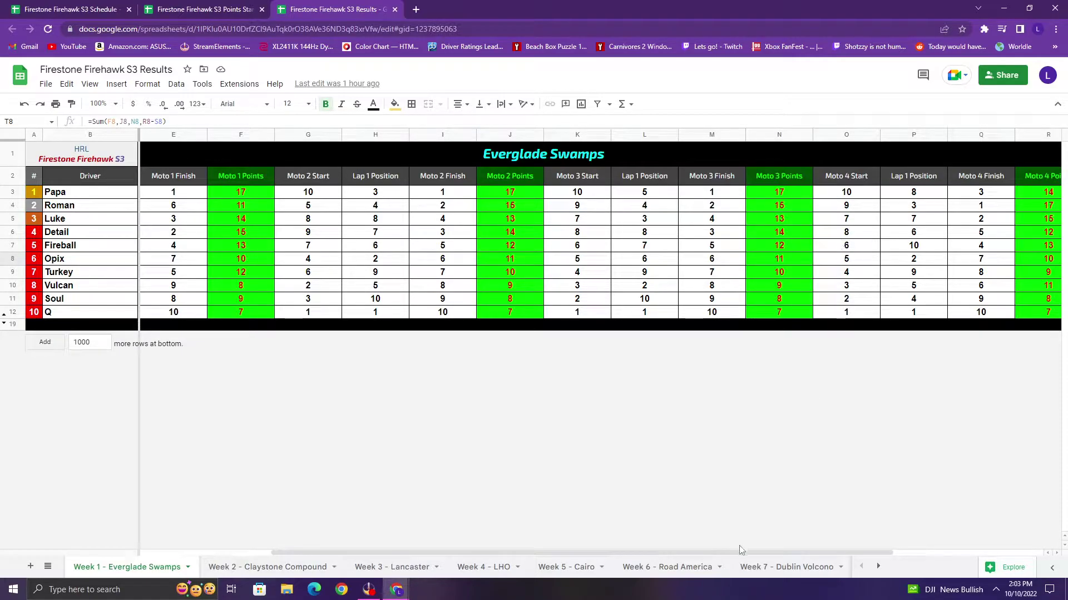
{"action": "left_click_drag", "start_coordinate": [741, 550], "coordinate": [883, 550]}
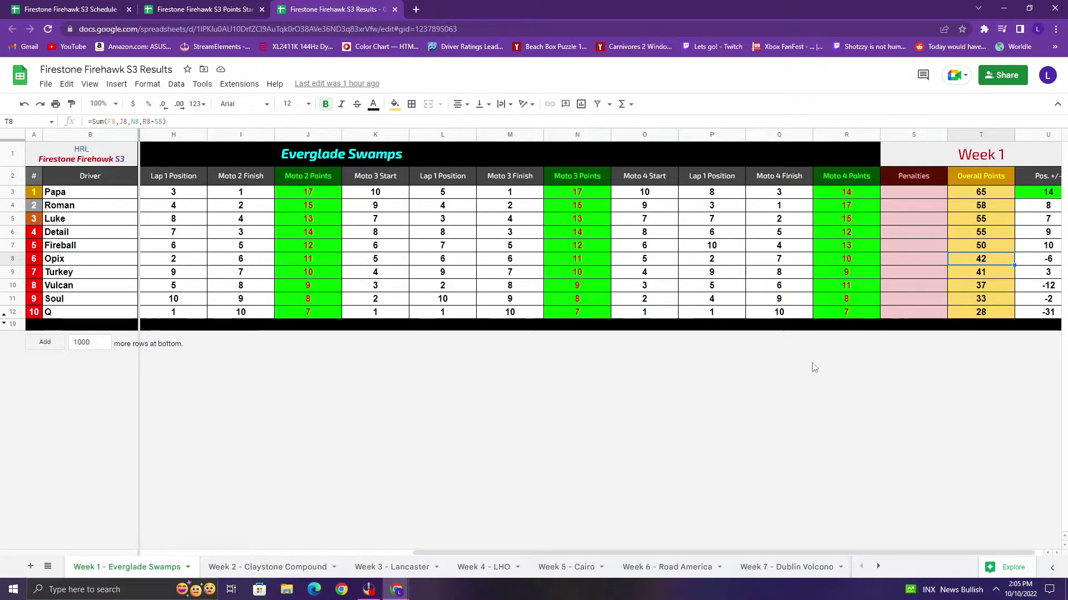
{"action": "left_click_drag", "start_coordinate": [757, 550], "coordinate": [765, 550]}
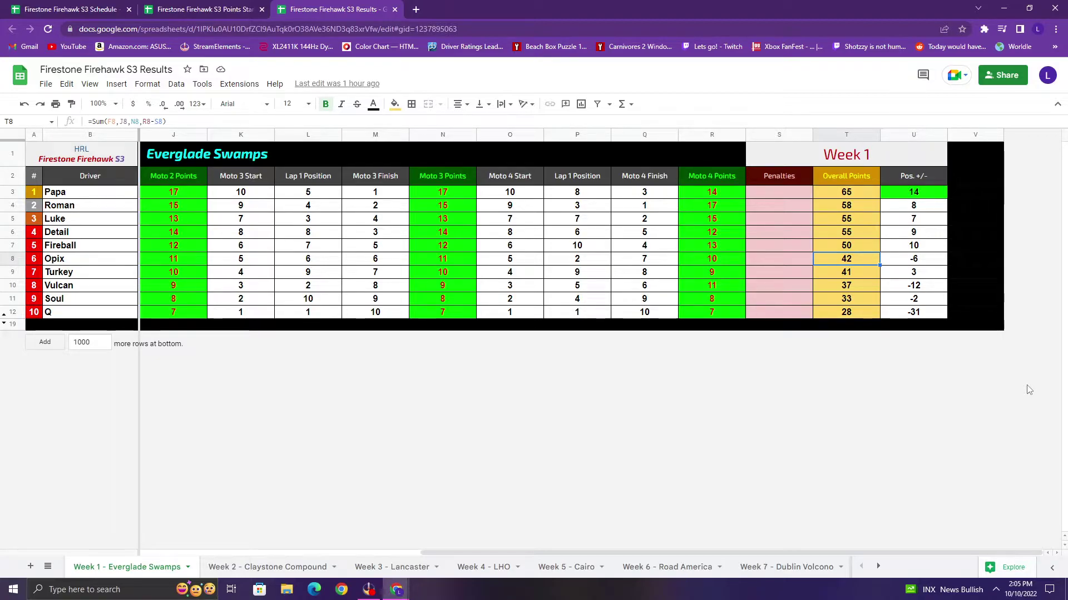
- In the Firestone Firehawk S3 Points Standings, fill the fifth-ranked driver's Top 5s cell with bright green
{"action": "left_click", "coordinate": [205, 6]}
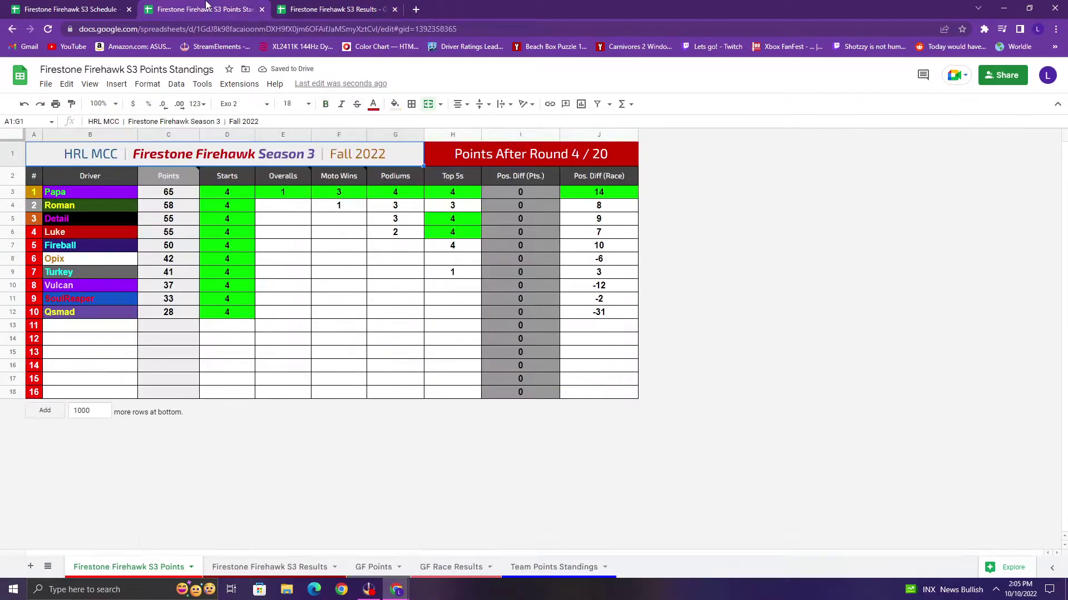
{"action": "left_click", "coordinate": [461, 248]}
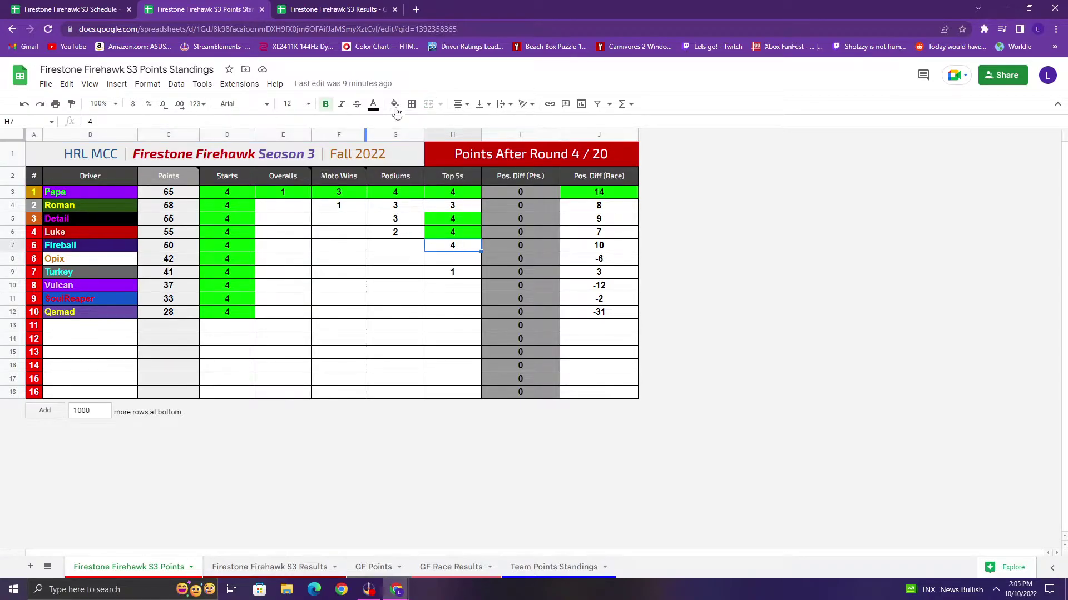
{"action": "left_click", "coordinate": [394, 104]}
{"action": "left_click", "coordinate": [448, 155]}
{"action": "left_click", "coordinate": [395, 339]}
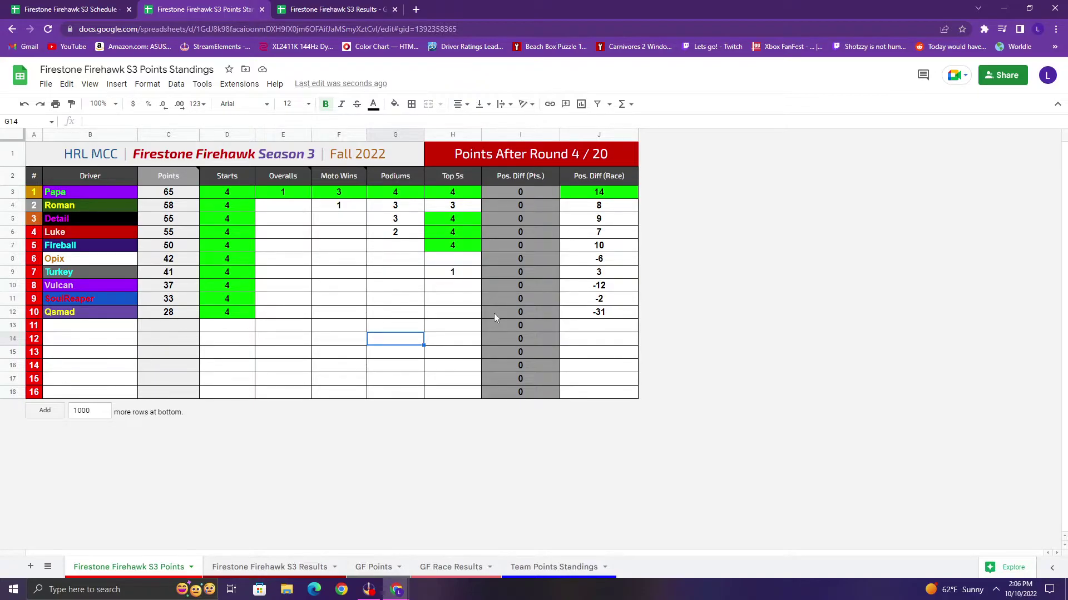
- Review the round-by-round points on the Firestone Firehawk S3 Results sheet and the totals on Team Points Standings
{"action": "mouse_move", "coordinate": [149, 170]}
{"action": "left_click", "coordinate": [309, 567]}
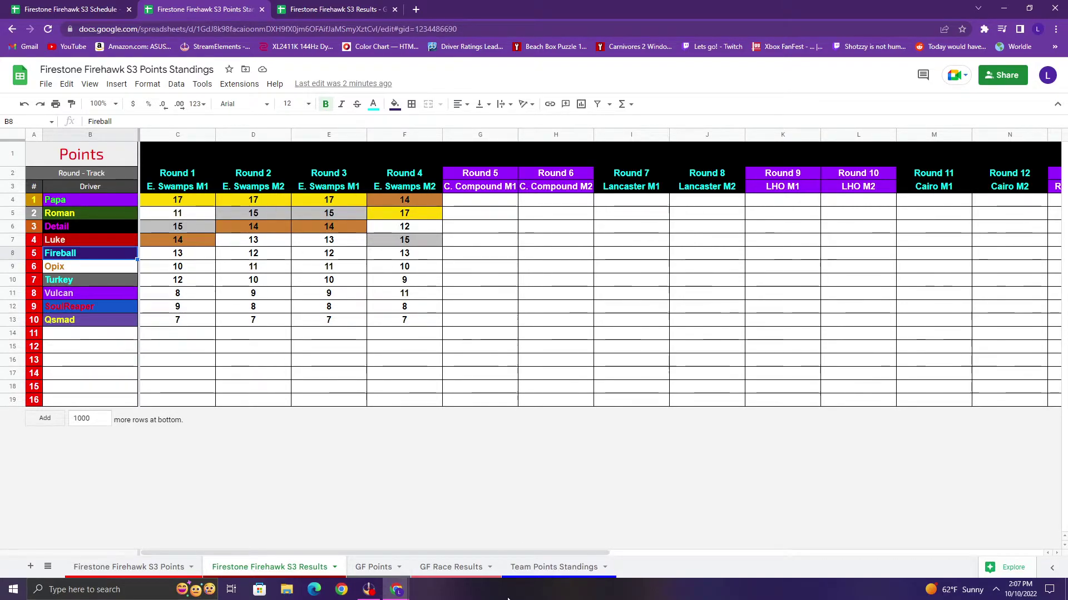
{"action": "left_click", "coordinate": [150, 567]}
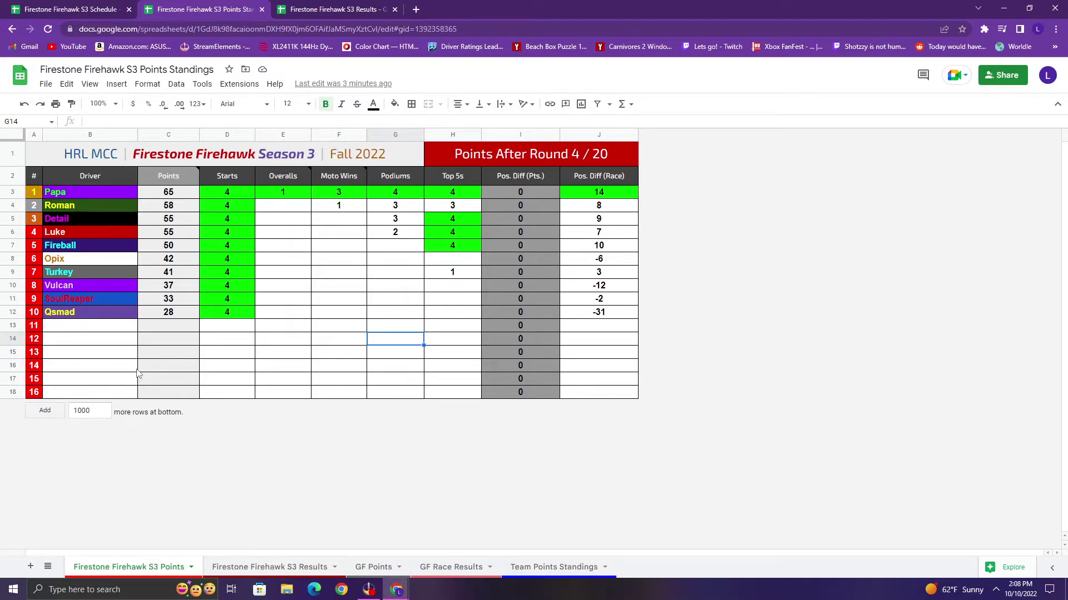
{"action": "left_click", "coordinate": [550, 568]}
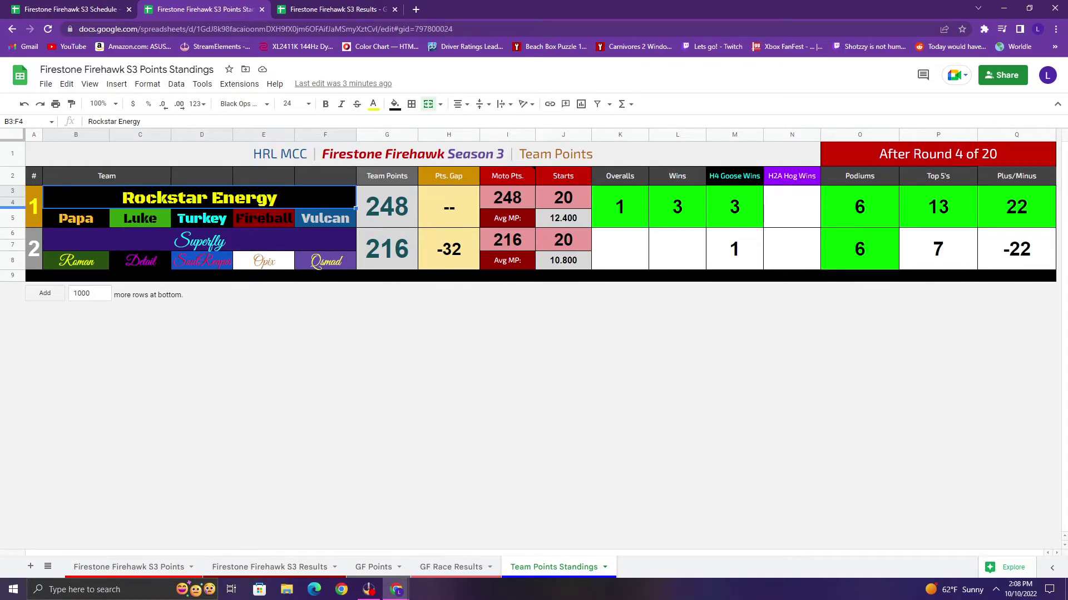
{"action": "key", "text": "alt+Tab"}
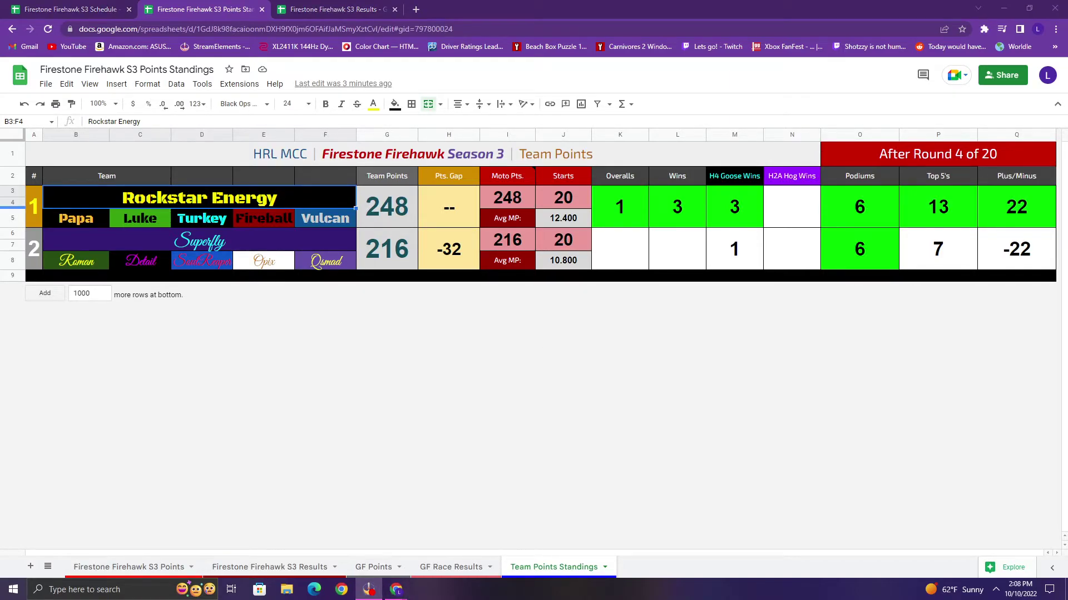
{"action": "key", "text": "alt+Tab"}
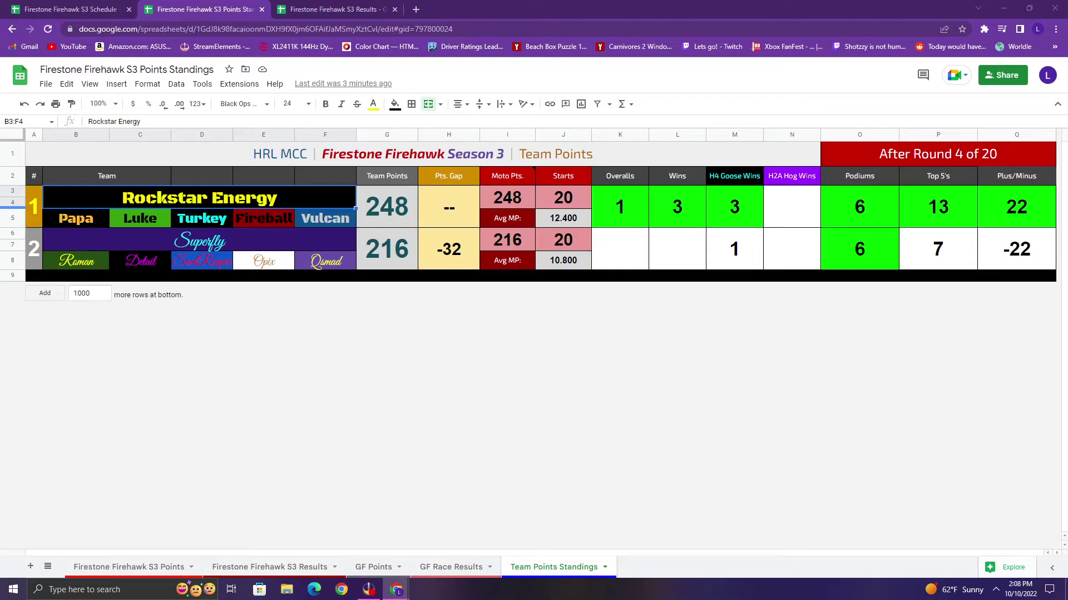
{"action": "key", "text": "alt+Tab"}
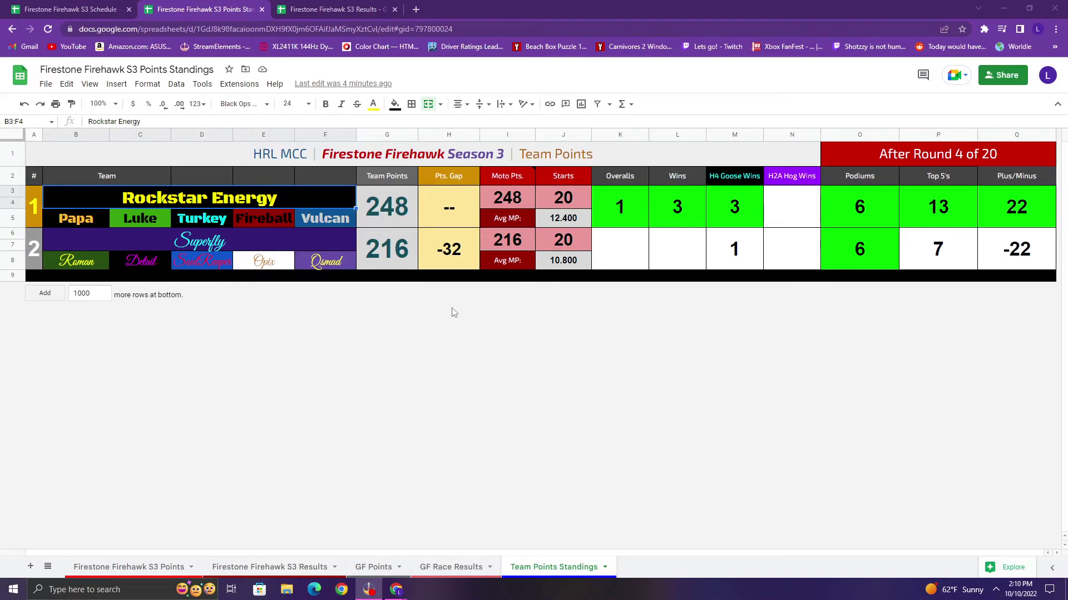
- Examine the team rosters in Reach Throwback Points Standings and check the points leaders in the Firestone Firehawk S3 Schedule
{"action": "left_click", "coordinate": [125, 567]}
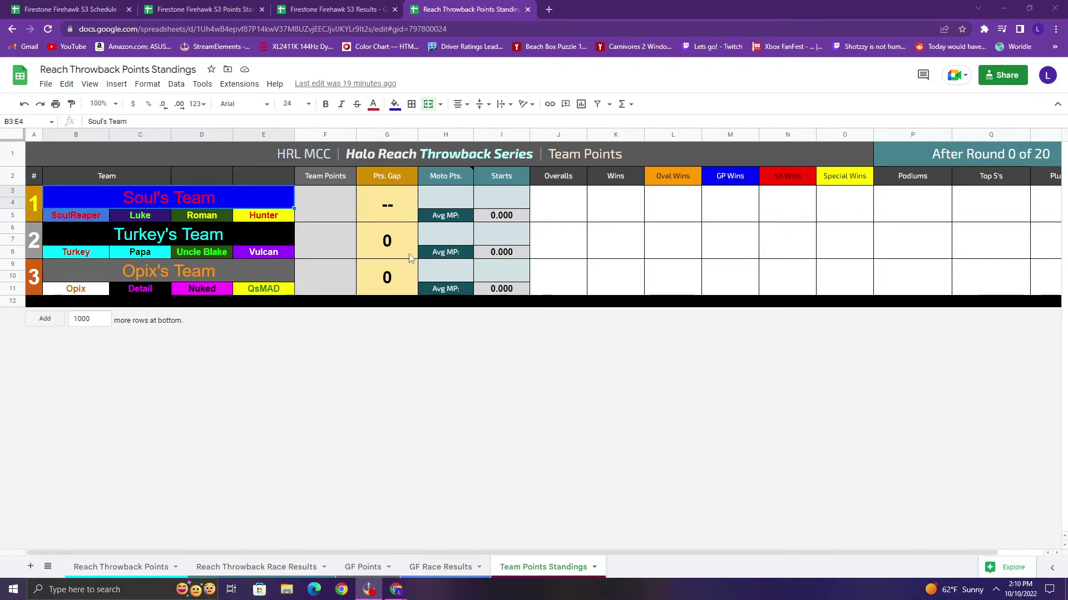
{"action": "left_click", "coordinate": [268, 255]}
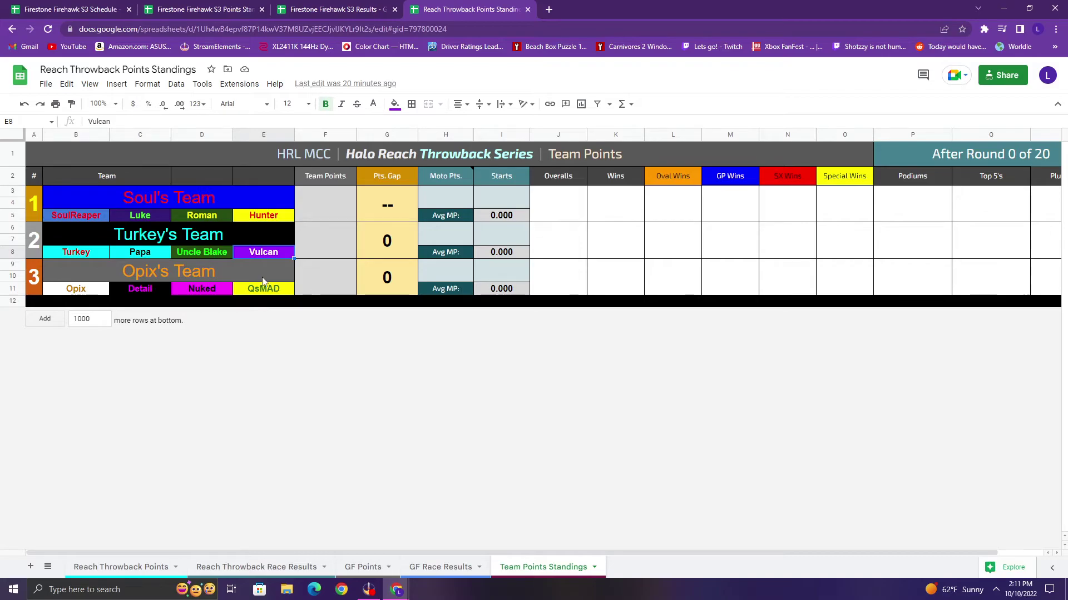
{"action": "left_click", "coordinate": [89, 6]}
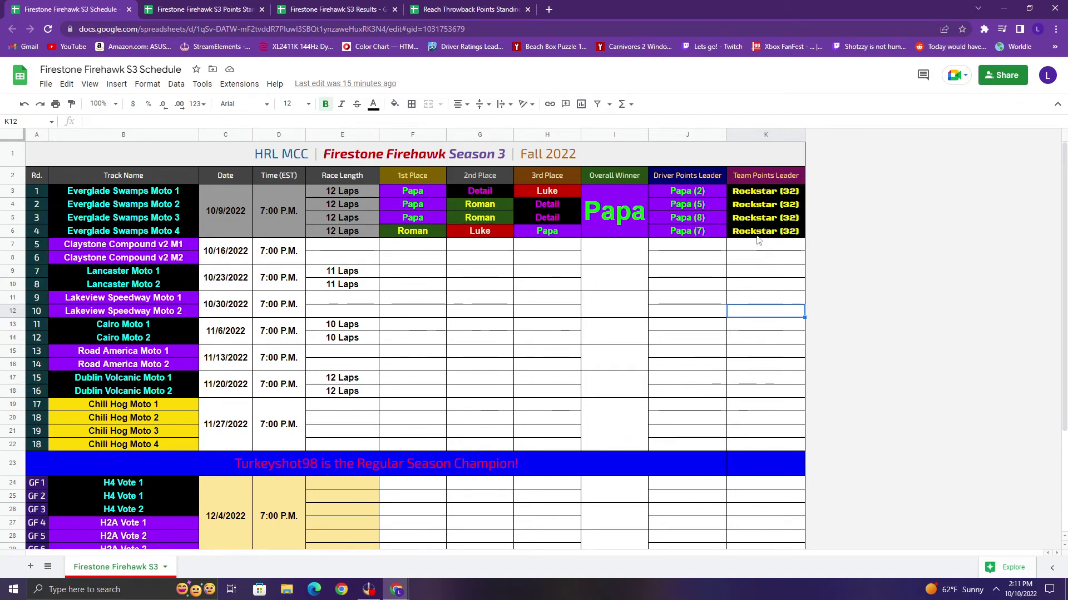
{"action": "key", "text": "ctrl+shift+Tab"}
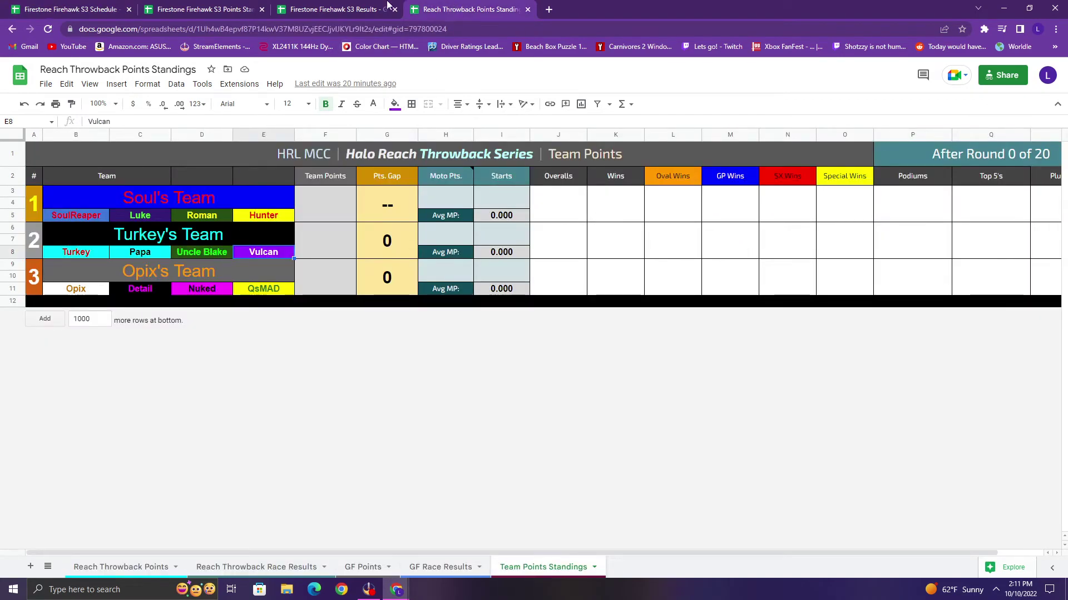
- Examine the Rockstar Energy roster, member by member, on the Team Points Standings sheet of Firestone Firehawk S3 Points Standings
{"action": "left_click", "coordinate": [314, 6]}
{"action": "left_click", "coordinate": [191, 5]}
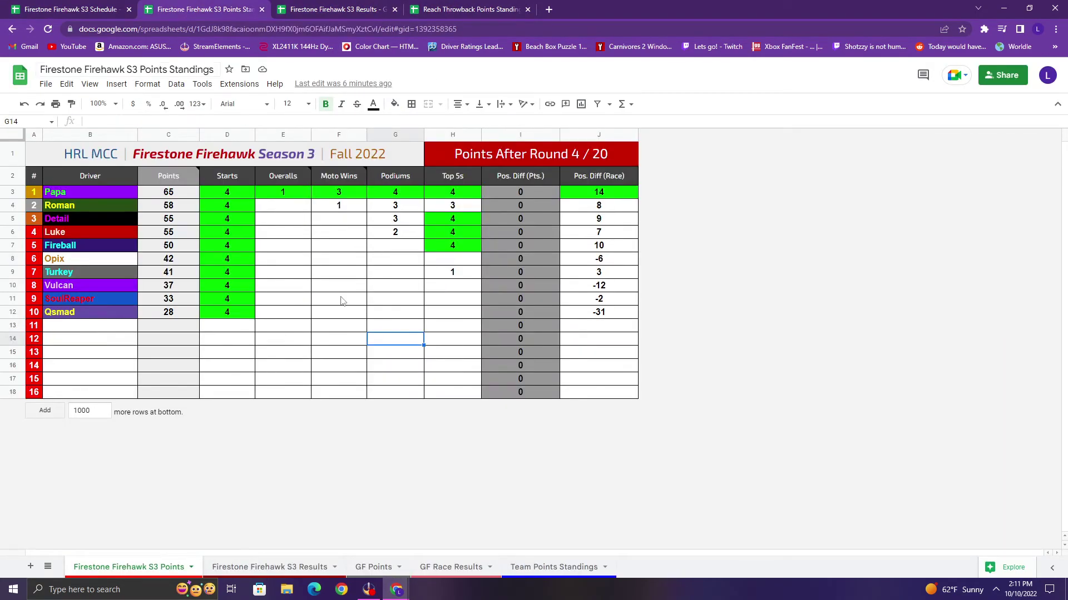
{"action": "left_click", "coordinate": [547, 566]}
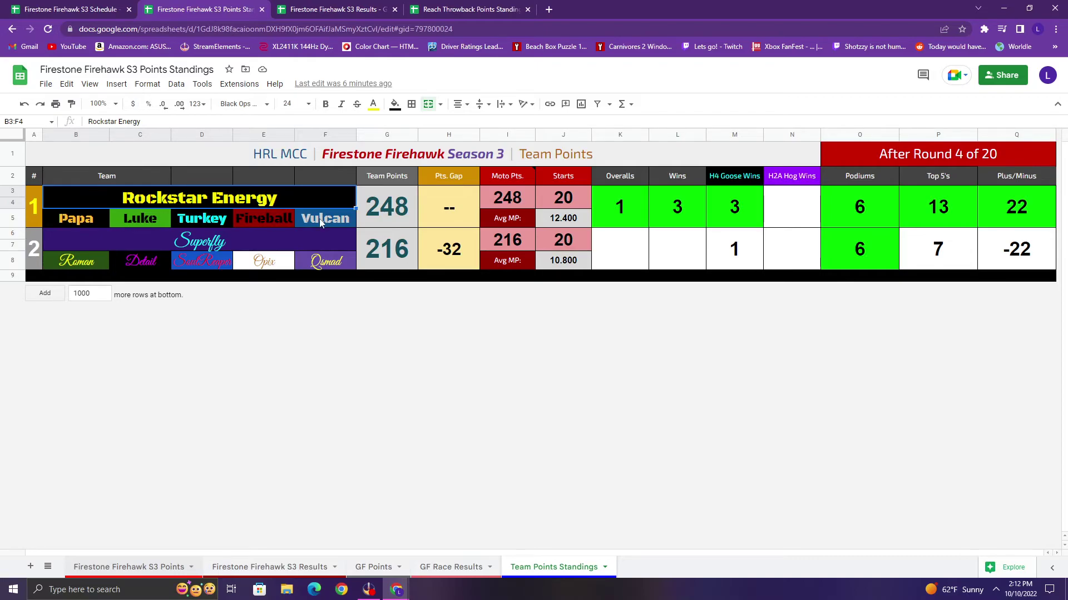
{"action": "left_click_drag", "start_coordinate": [294, 221], "coordinate": [111, 221]}
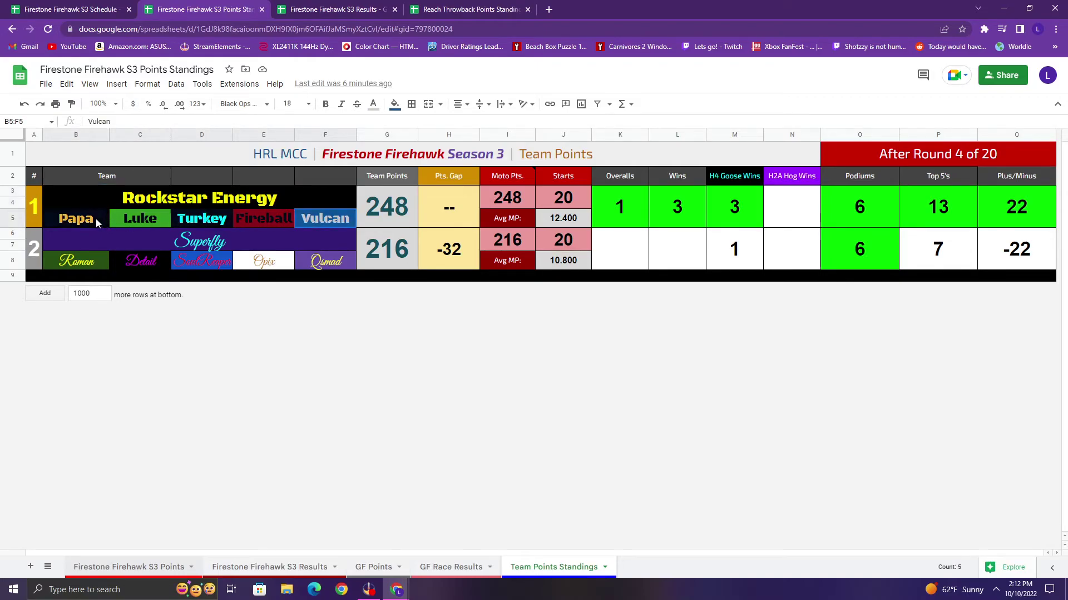
{"action": "left_click", "coordinate": [102, 221]}
{"action": "left_click", "coordinate": [136, 218]}
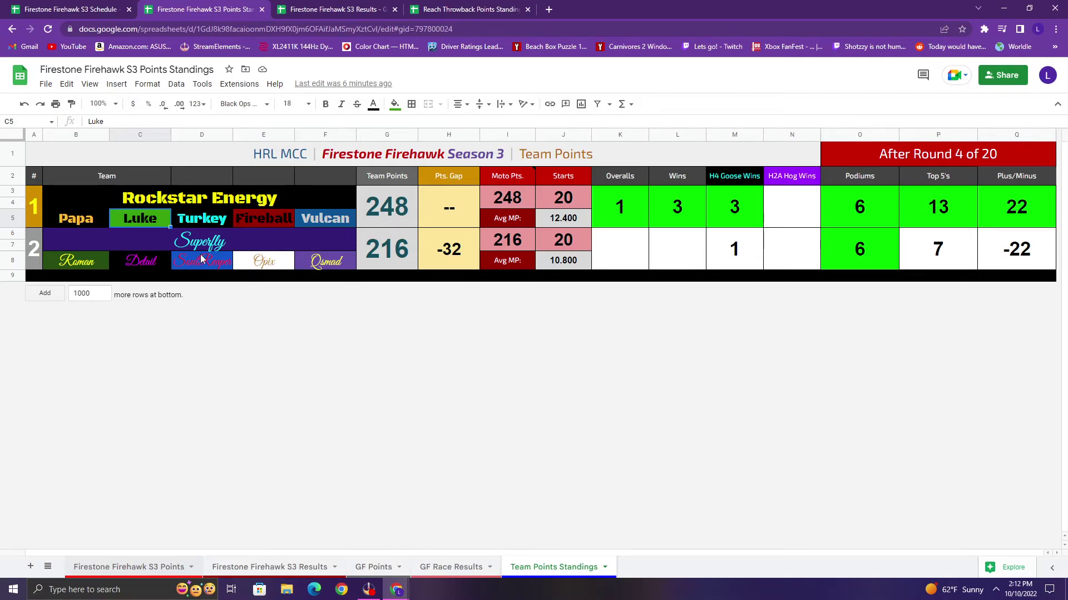
{"action": "key", "text": "Right"}
{"action": "key", "text": "Right"}
{"action": "key", "text": "Right"}
{"action": "key", "text": "Left"}
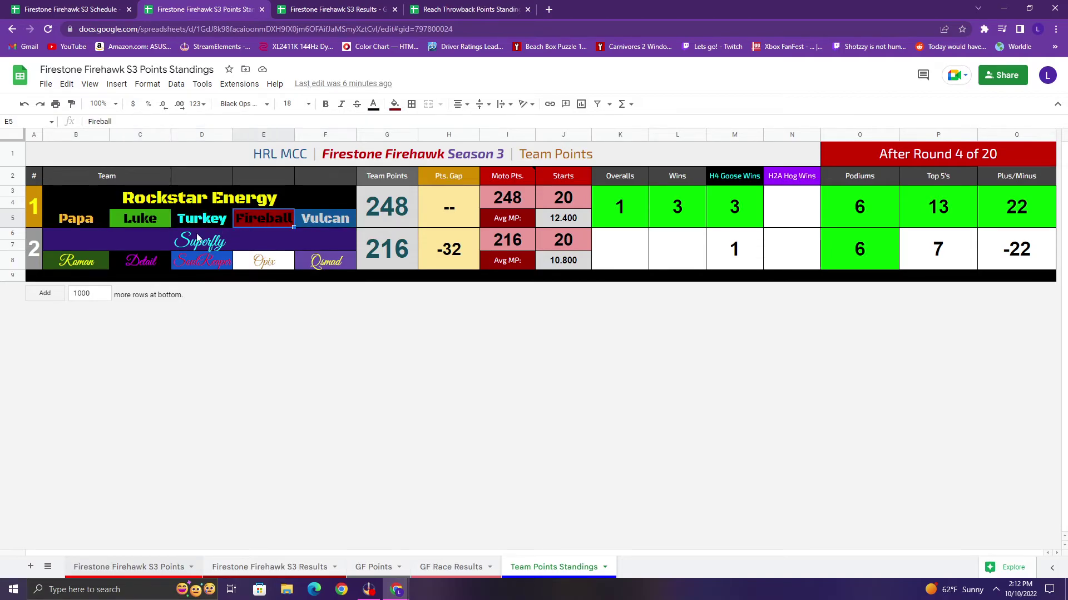
{"action": "key", "text": "ctrl+Left"}
{"action": "key", "text": "Right"}
{"action": "key", "text": "Right"}
{"action": "key", "text": "Right"}
{"action": "key", "text": "Right"}
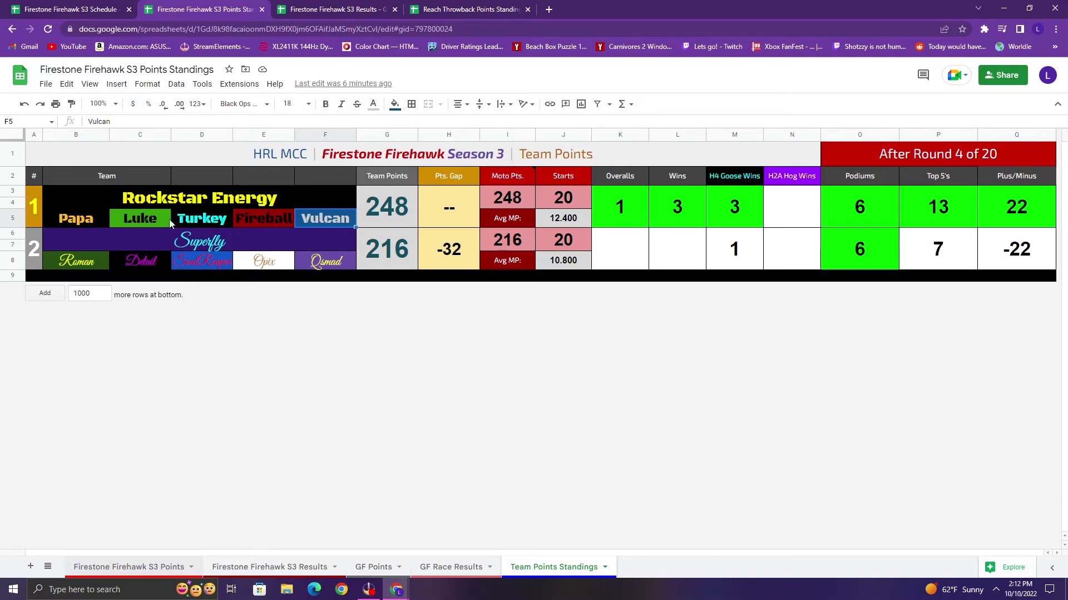
{"action": "key", "text": "ctrl+Left"}
{"action": "key", "text": "Up"}
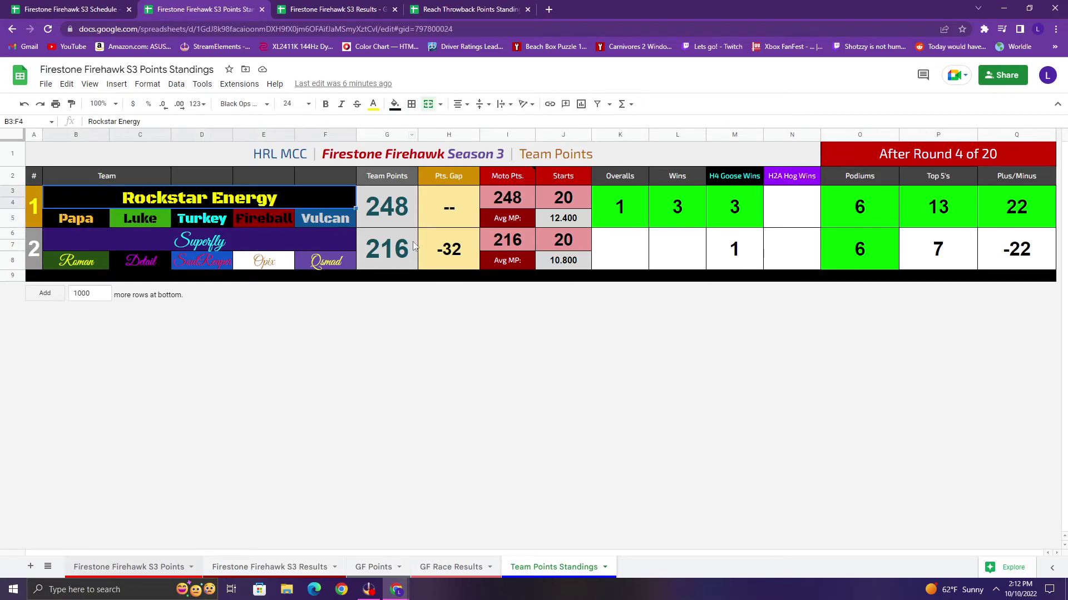
- Return to the Firestone Firehawk S3 Schedule spreadsheet
{"action": "left_click", "coordinate": [111, 10]}
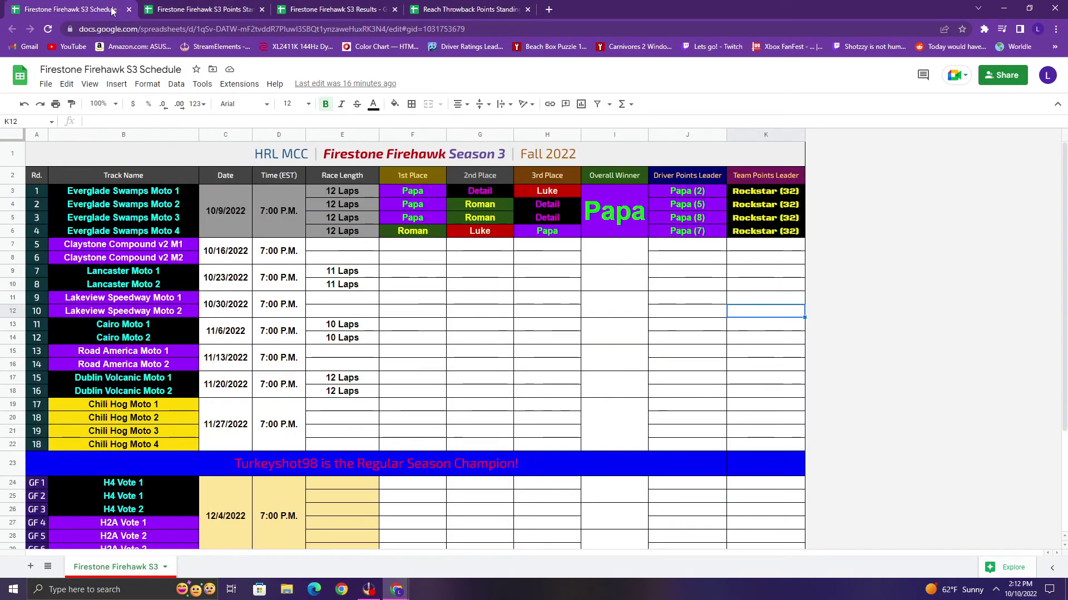